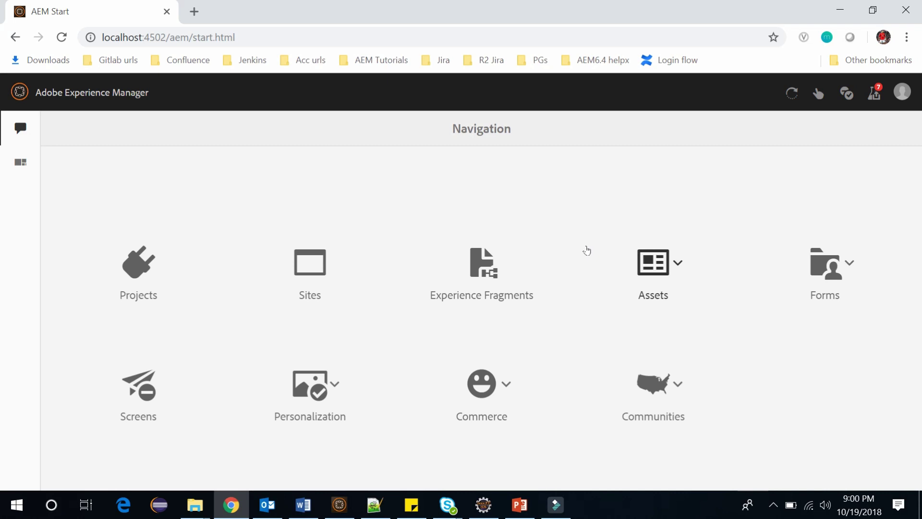
Create the AEM-tutorial configuration in the Configuration Browser with Editable Templates enabled.
{"action": "left_click", "coordinate": [20, 162]}
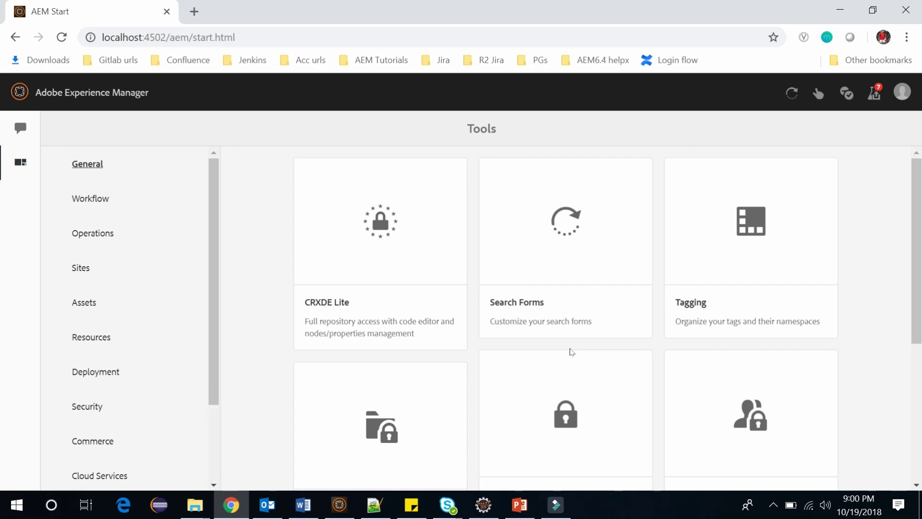
{"action": "scroll", "coordinate": [572, 351], "scroll_direction": "down", "scroll_amount": 2}
{"action": "scroll", "coordinate": [490, 346], "scroll_direction": "down", "scroll_amount": 1}
{"action": "left_click", "coordinate": [400, 320]}
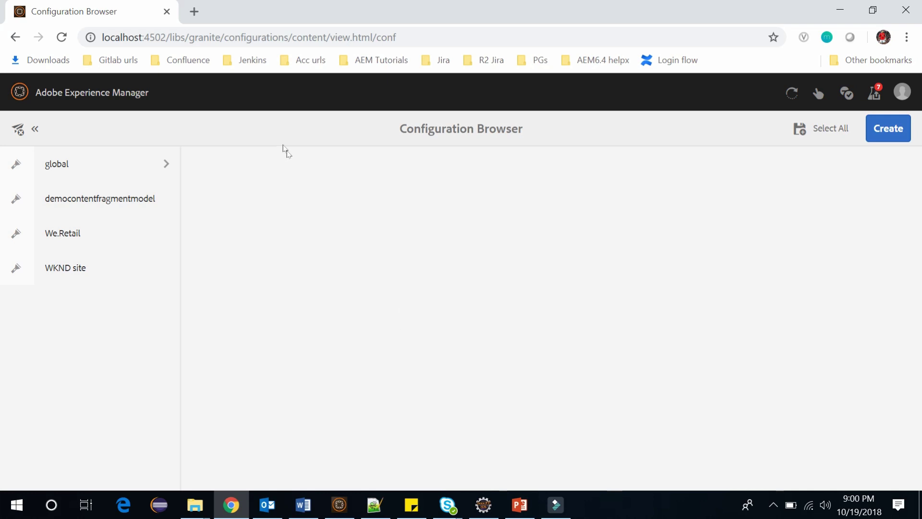
{"action": "left_click", "coordinate": [874, 135]}
{"action": "type", "text": "AE"}
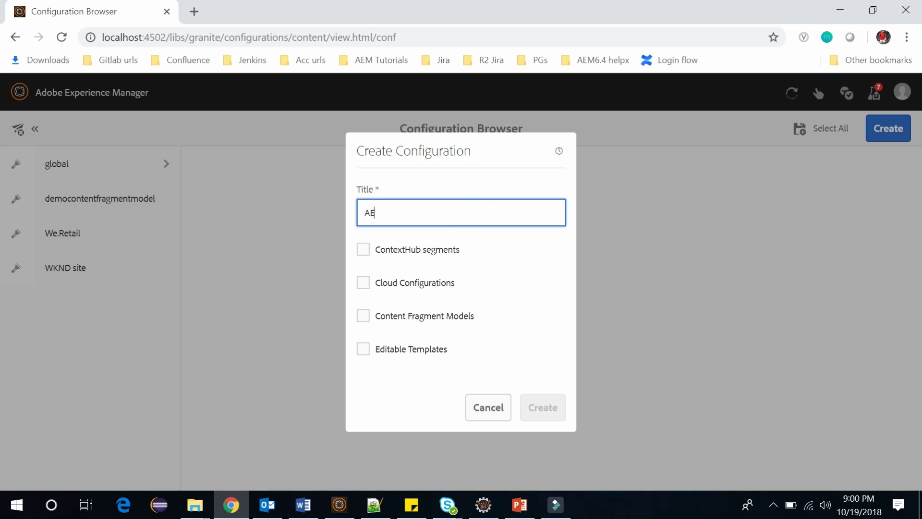
{"action": "type", "text": "M-"}
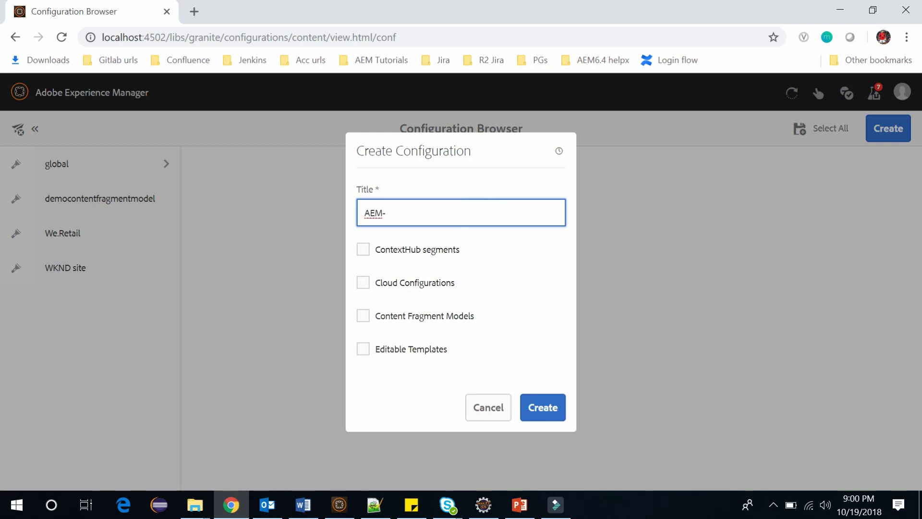
{"action": "type", "text": "tutorial"}
{"action": "left_click", "coordinate": [365, 349]}
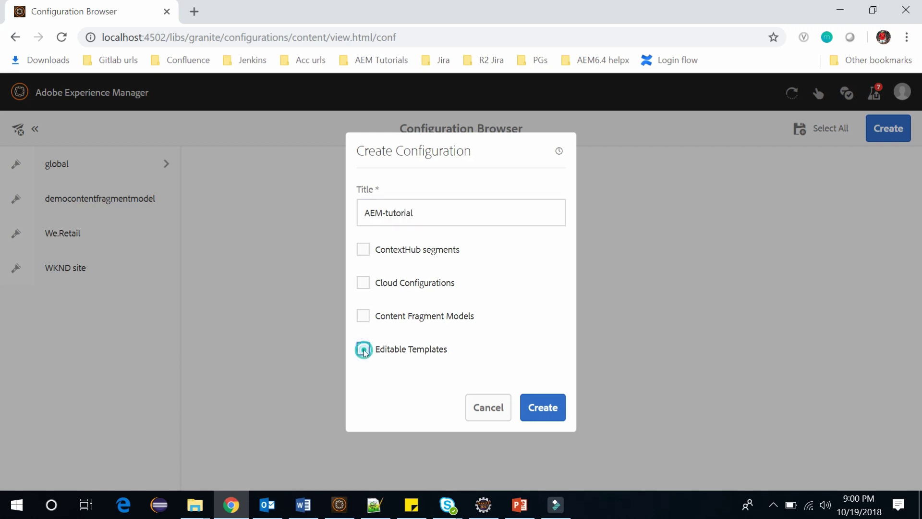
{"action": "left_click", "coordinate": [542, 407]}
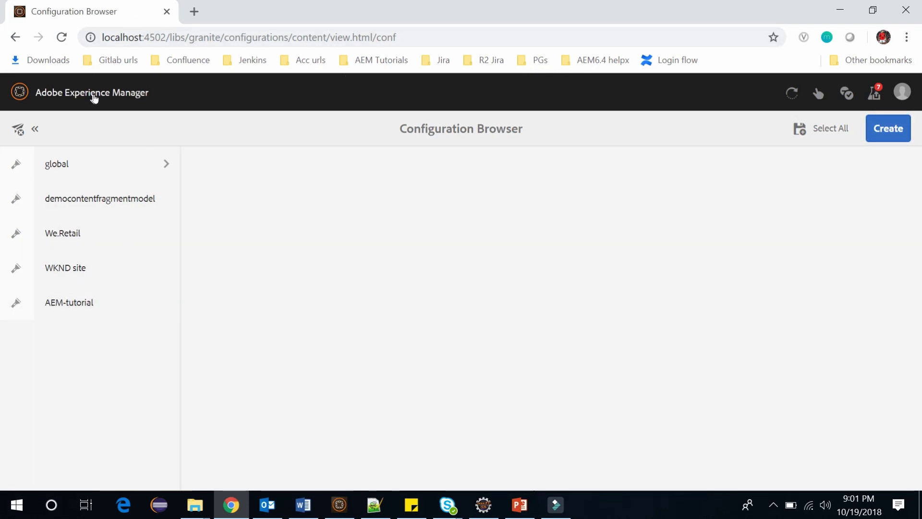
Go from the AEM start page to the Templates console and open the AEM-tutorial folder.
{"action": "left_click", "coordinate": [99, 95]}
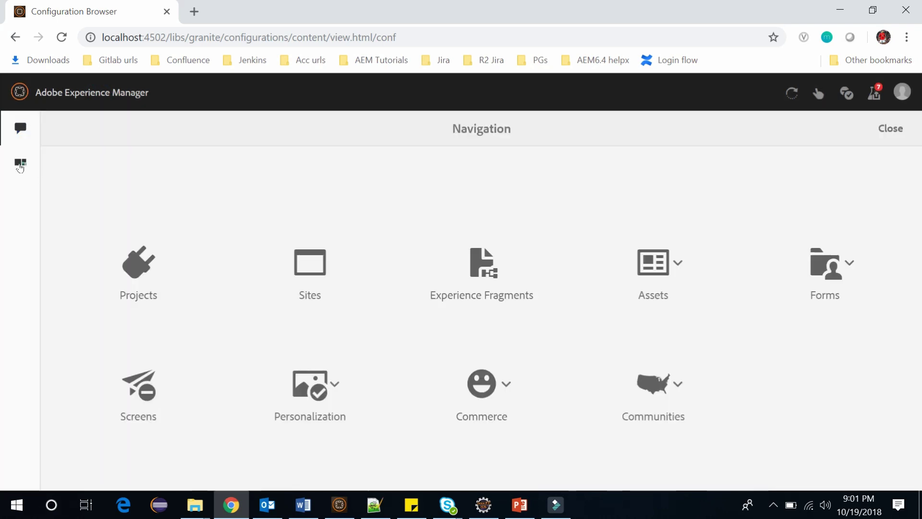
{"action": "left_click", "coordinate": [20, 161]}
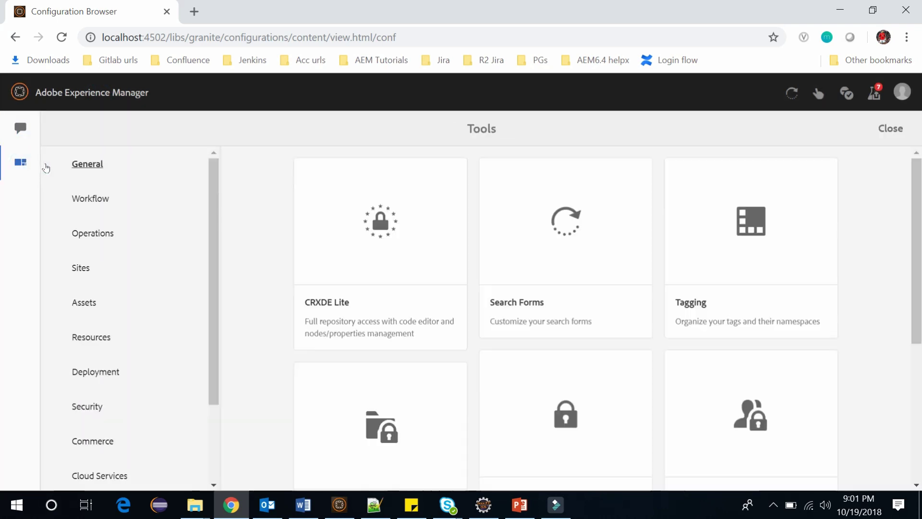
{"action": "scroll", "coordinate": [461, 303], "scroll_direction": "down", "scroll_amount": 3}
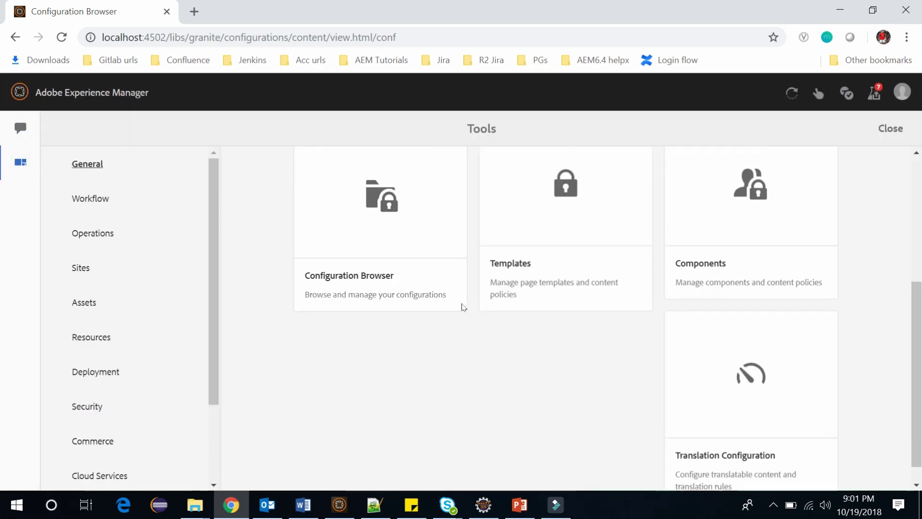
{"action": "scroll", "coordinate": [461, 303], "scroll_direction": "up", "scroll_amount": 1}
{"action": "left_click", "coordinate": [551, 260]}
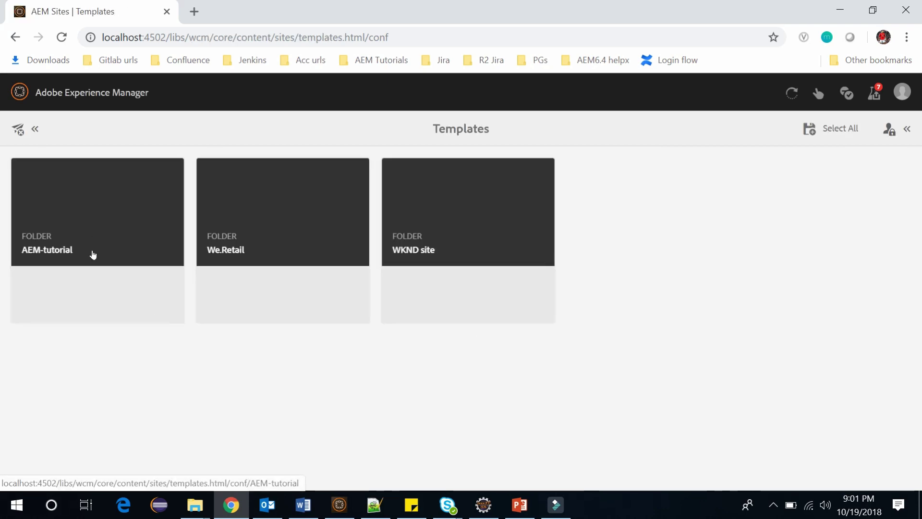
{"action": "left_click", "coordinate": [102, 245]}
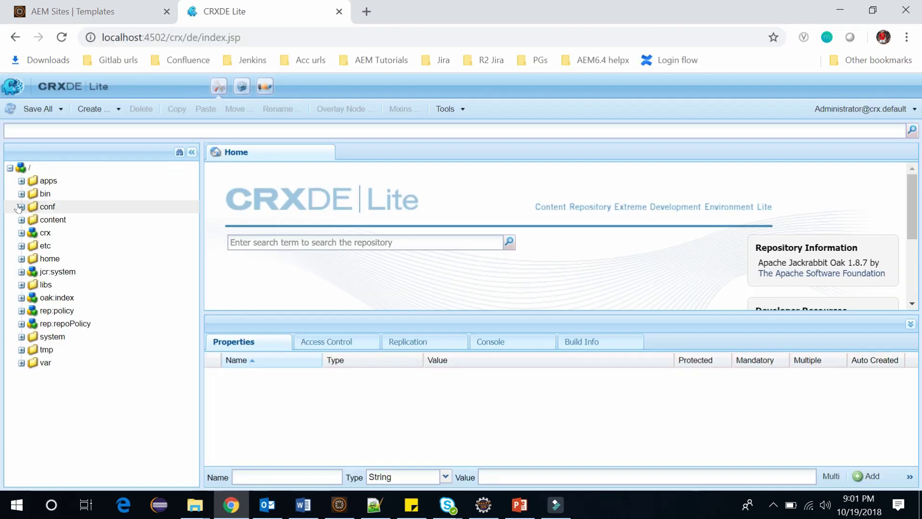
Expand conf > AEM-tutorial > settings > wcm in CRXDE Lite and select the templates node.
{"action": "left_click", "coordinate": [21, 207]}
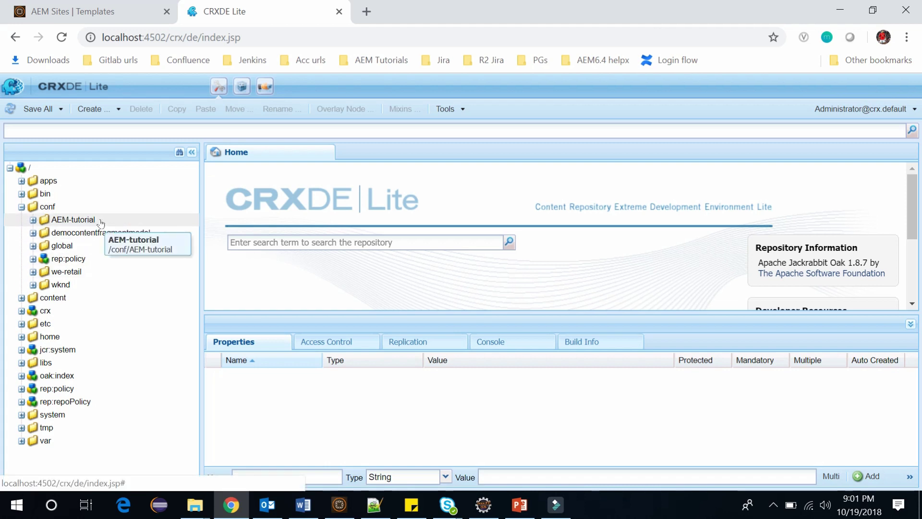
{"action": "left_click", "coordinate": [33, 220]}
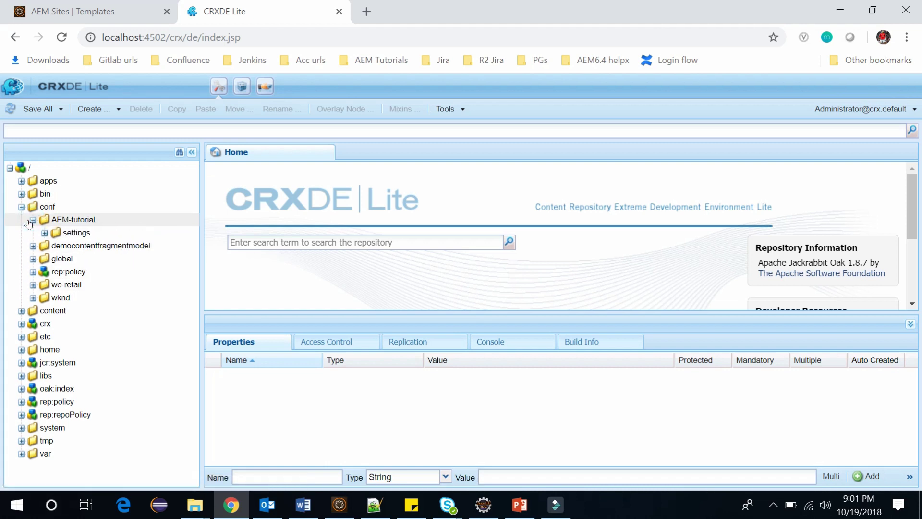
{"action": "left_click", "coordinate": [44, 233]}
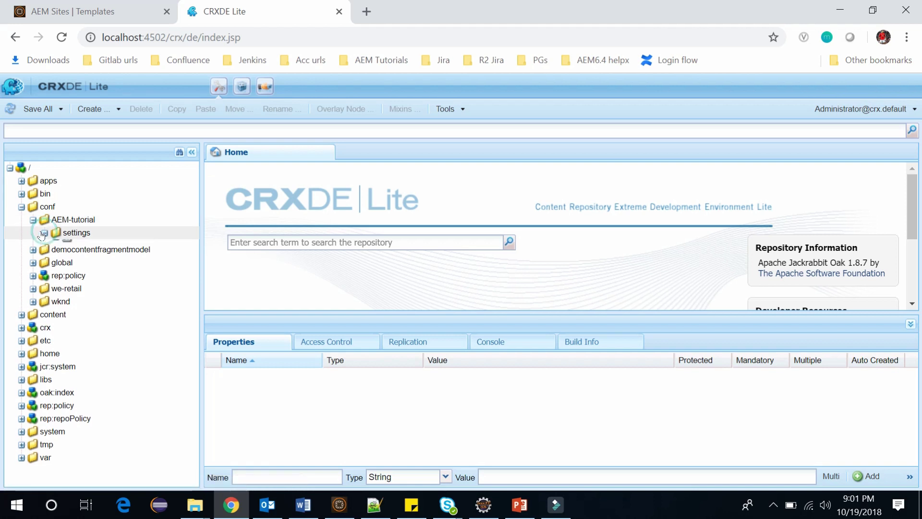
{"action": "left_click", "coordinate": [55, 246]}
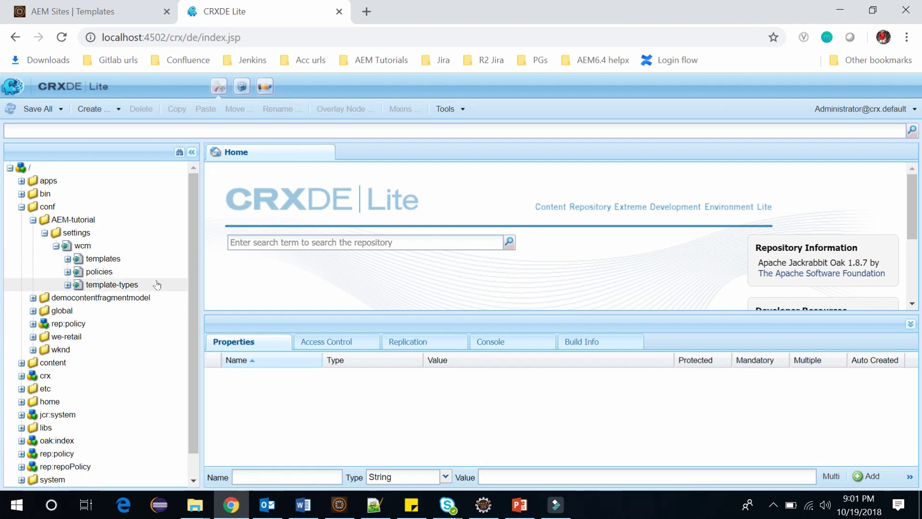
{"action": "left_click", "coordinate": [103, 258]}
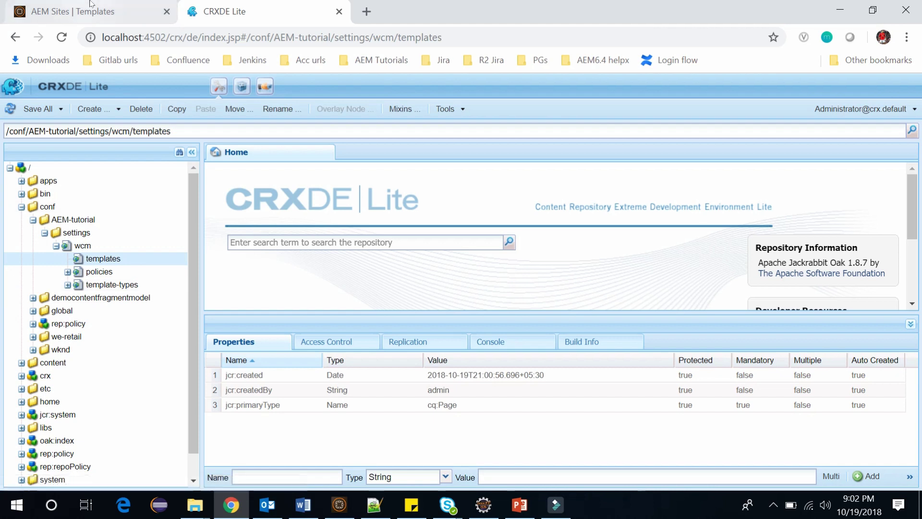
Start a new template in the AEM-tutorial folder using the HTML5 Page template type.
{"action": "left_click", "coordinate": [72, 10]}
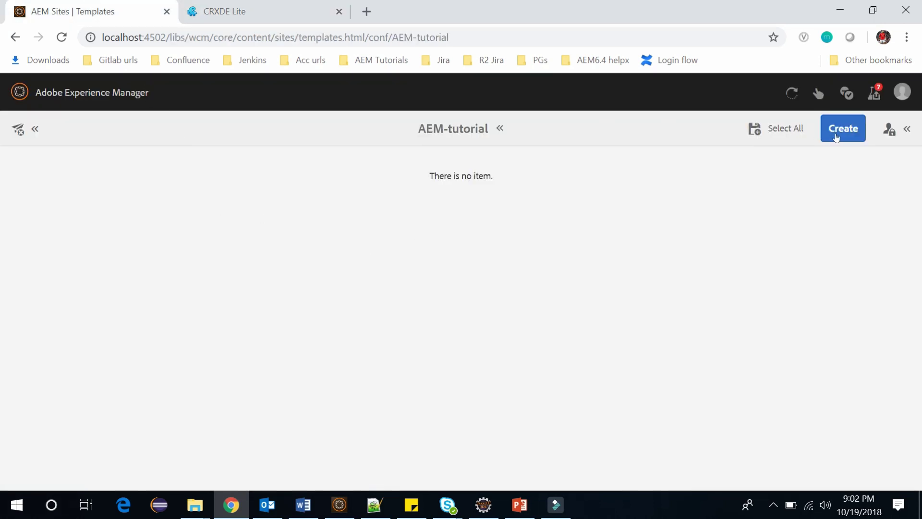
{"action": "left_click", "coordinate": [843, 128]}
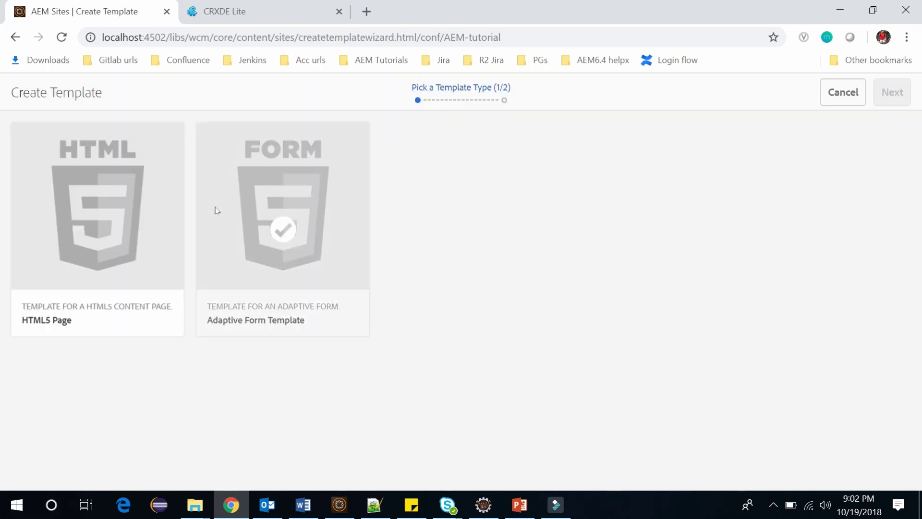
{"action": "mouse_move", "coordinate": [97, 229]}
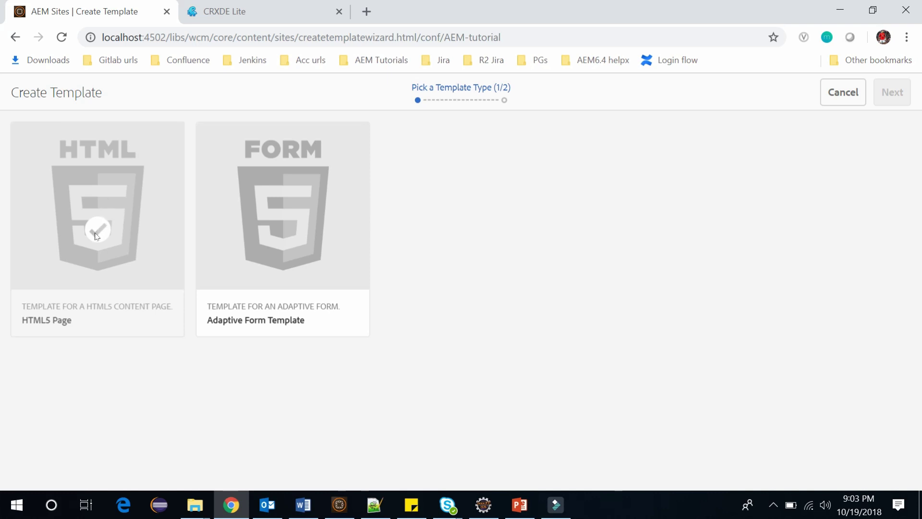
{"action": "left_click", "coordinate": [95, 234]}
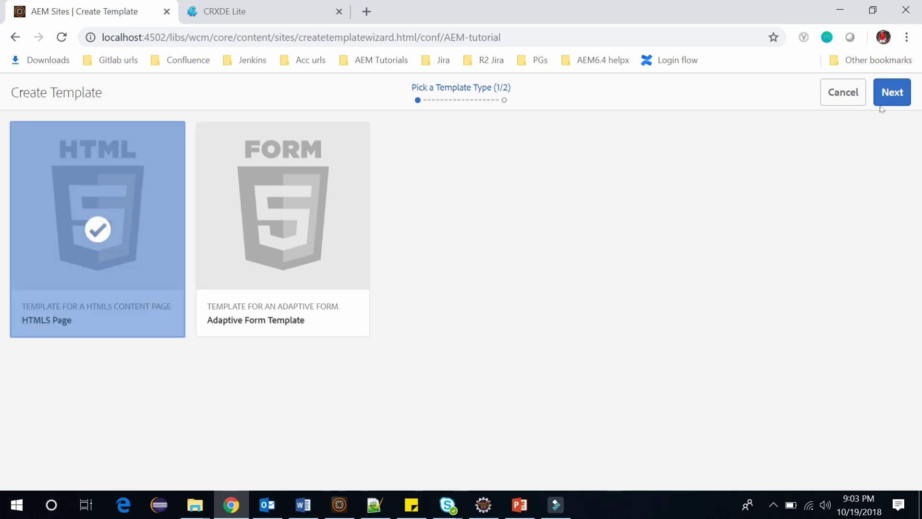
{"action": "left_click", "coordinate": [892, 92]}
Title the template 'Home Page', create it, and dismiss the confirmation.
{"action": "left_click", "coordinate": [479, 144]}
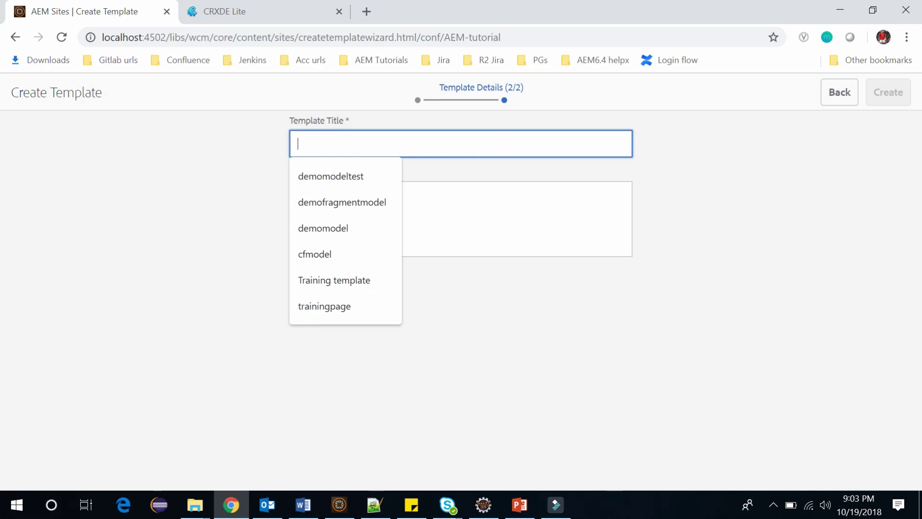
{"action": "type", "text": "Home Page"}
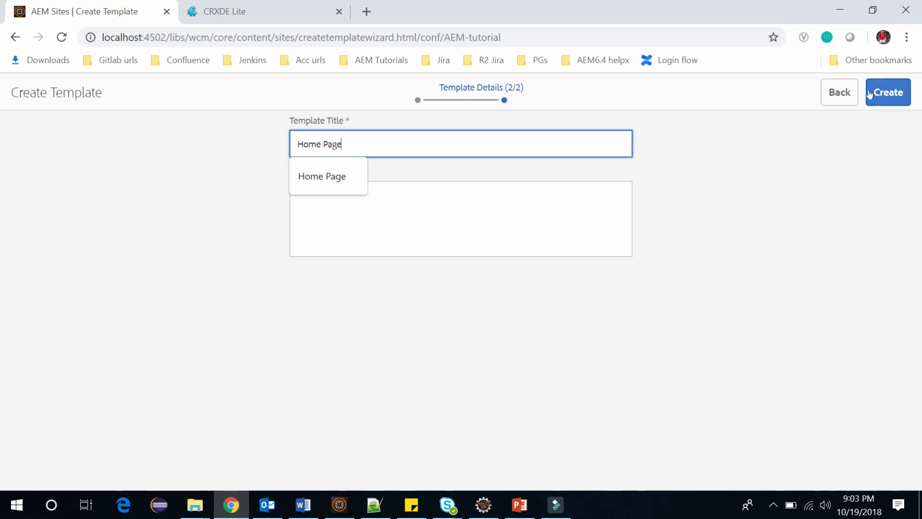
{"action": "left_click", "coordinate": [888, 93]}
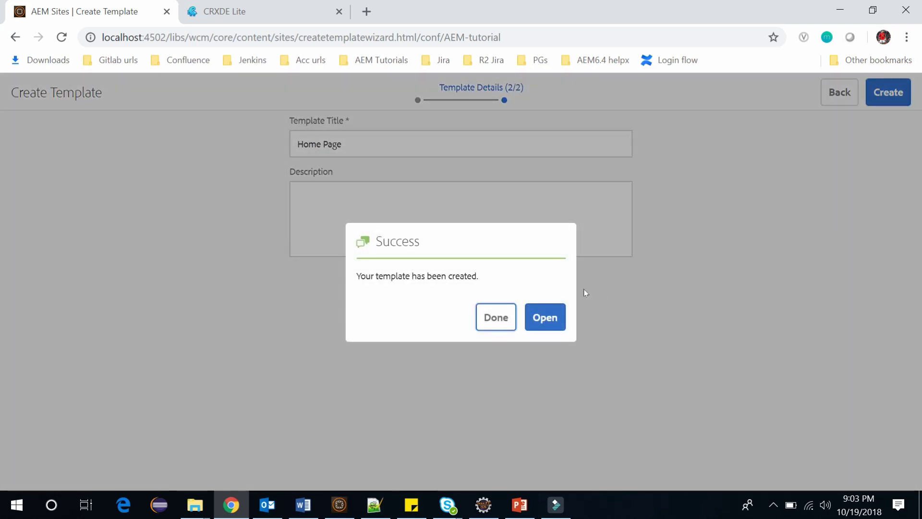
{"action": "left_click", "coordinate": [496, 317]}
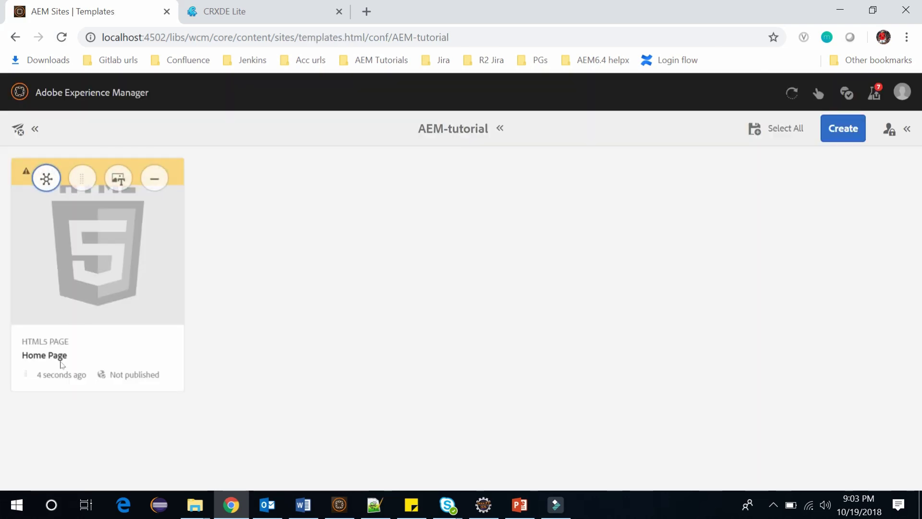
{"action": "mouse_move", "coordinate": [97, 274]}
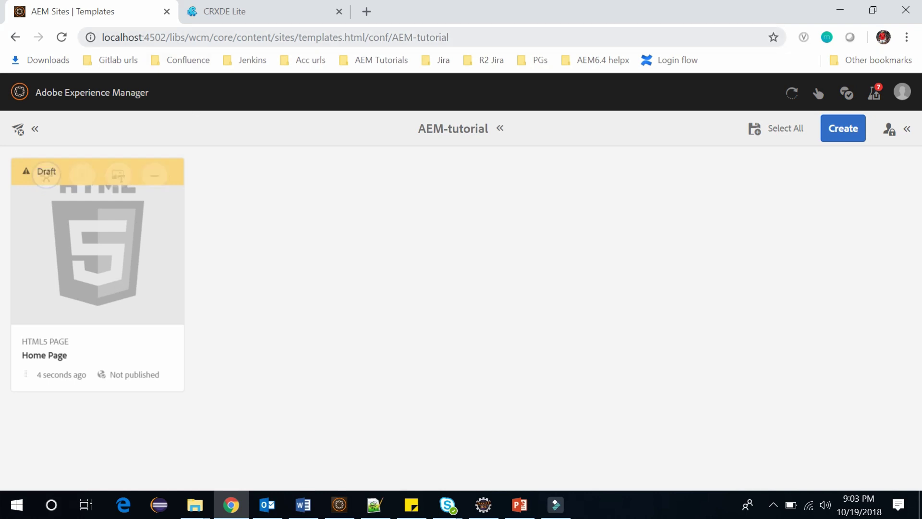
Refresh the templates node in CRXDE Lite so home-page appears, then return to AEM.
{"action": "left_click", "coordinate": [254, 9]}
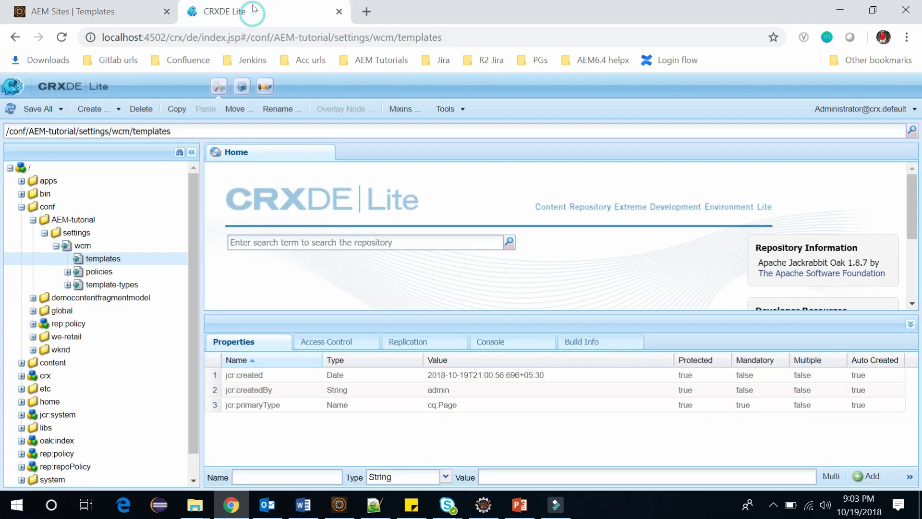
{"action": "right_click", "coordinate": [91, 261]}
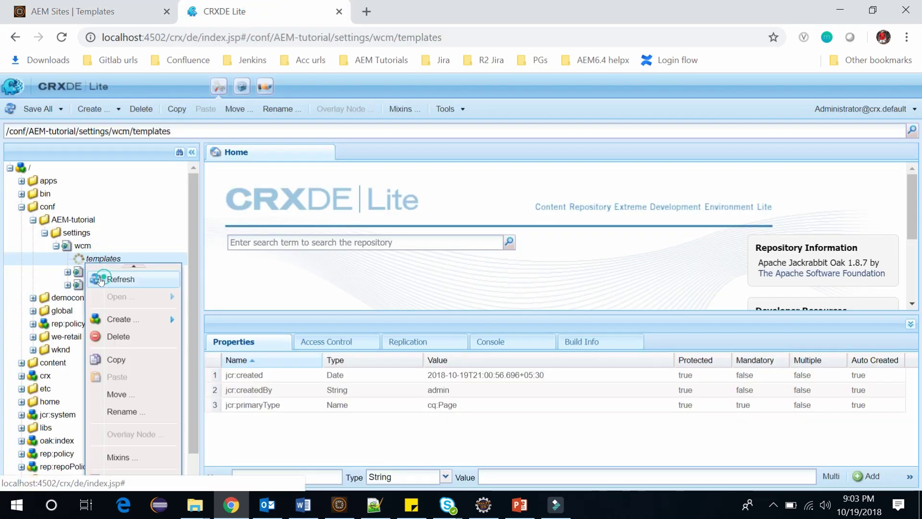
{"action": "left_click", "coordinate": [104, 274]}
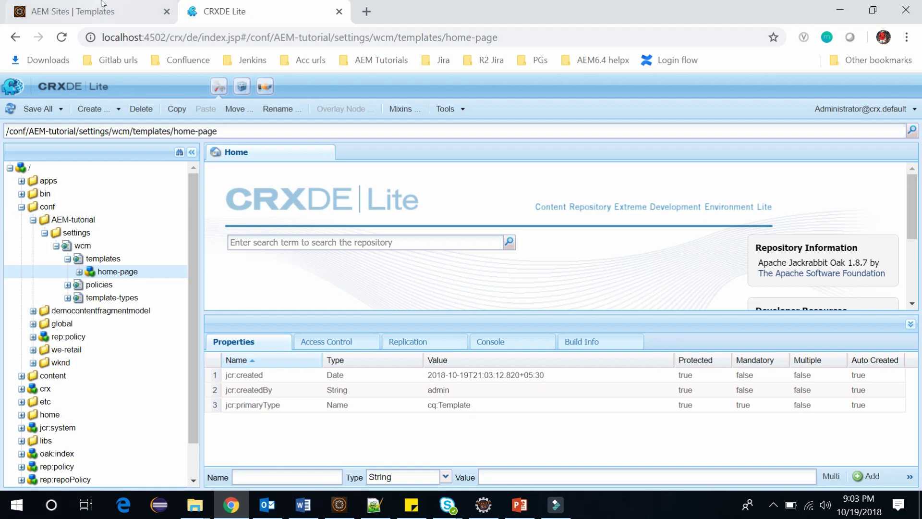
{"action": "left_click", "coordinate": [72, 10]}
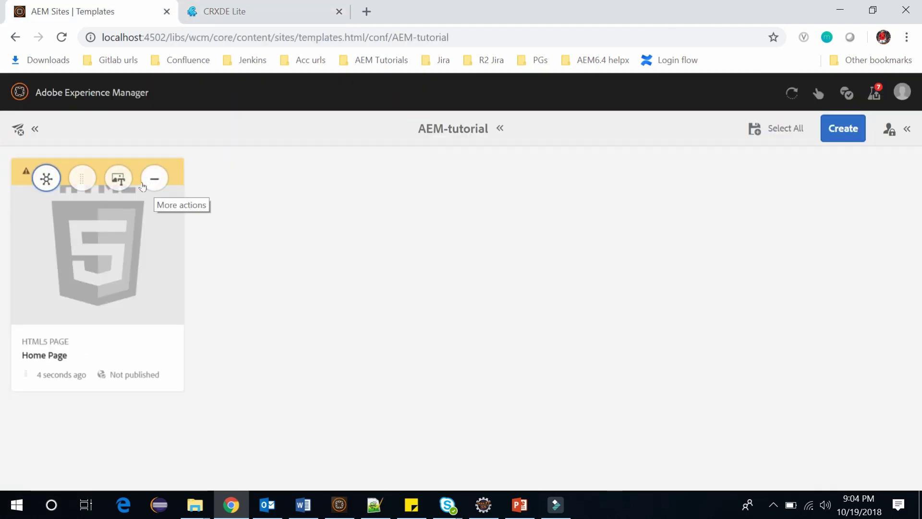
Select the draft Home Page template card in the templates console.
{"action": "left_click", "coordinate": [45, 179]}
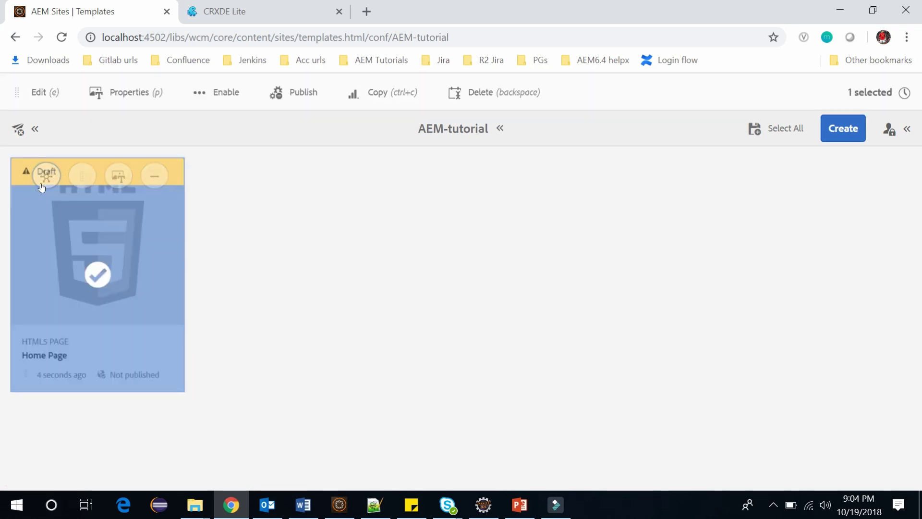